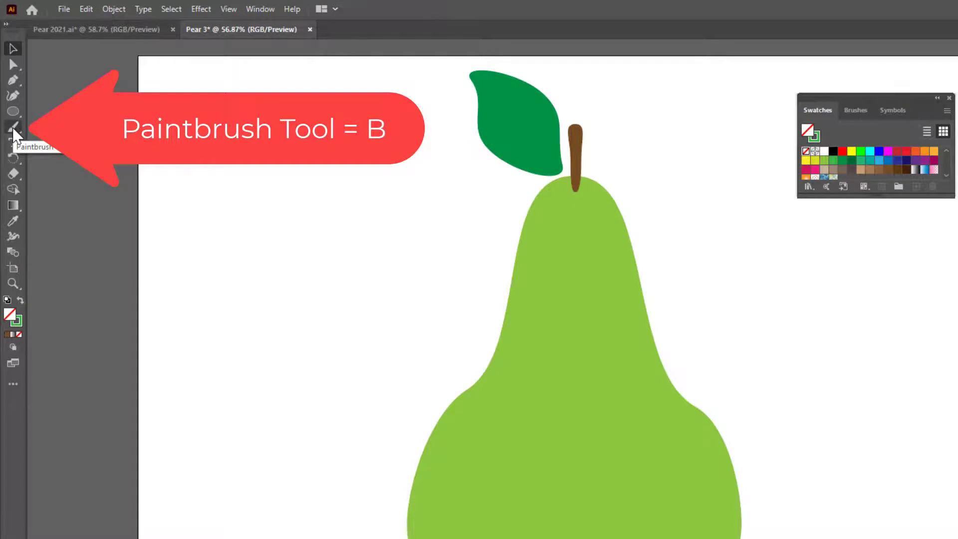
# - Paint a short curved green stroke about 33 px wide at the base of the stem and set its weight to 3 pt
pyautogui.click(14, 128)
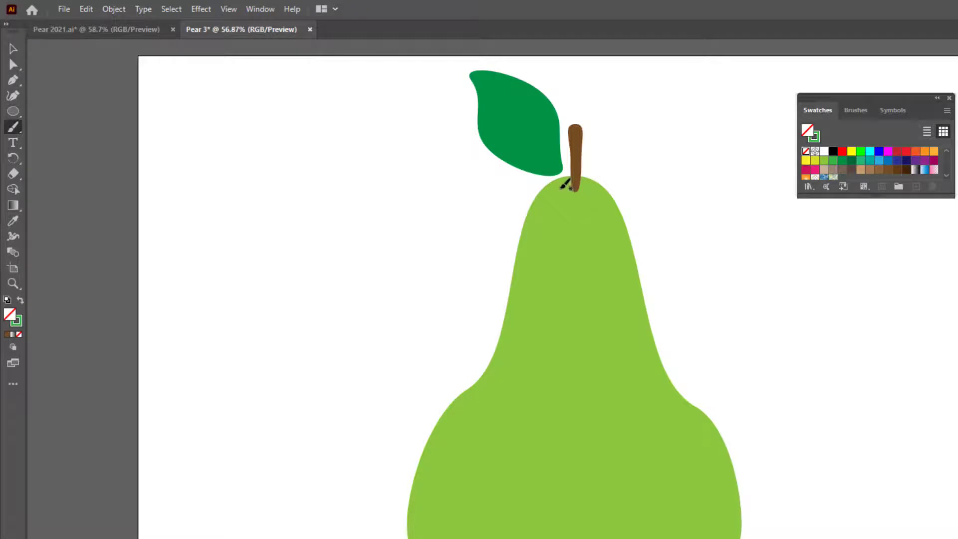
pyautogui.moveTo(563, 188); pyautogui.dragTo(591, 190)
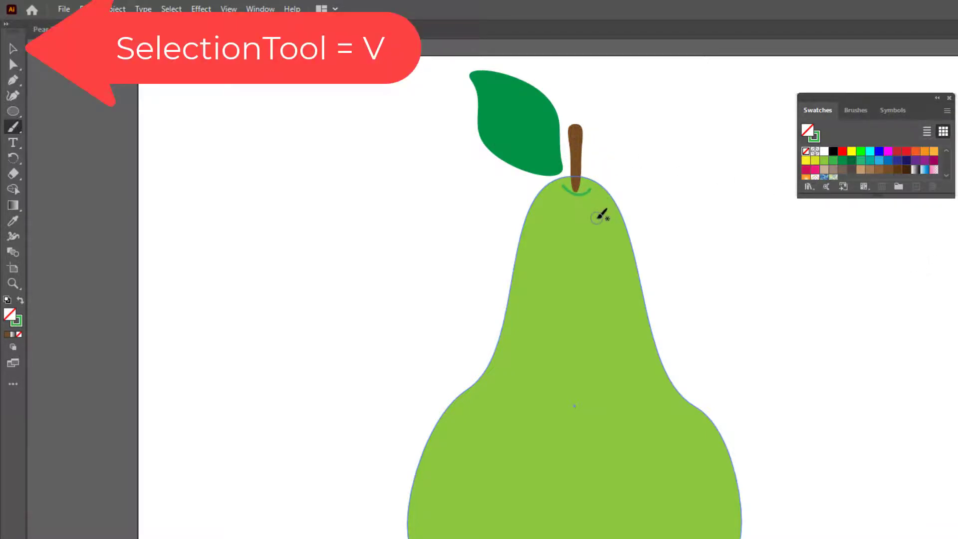
pyautogui.press('v')
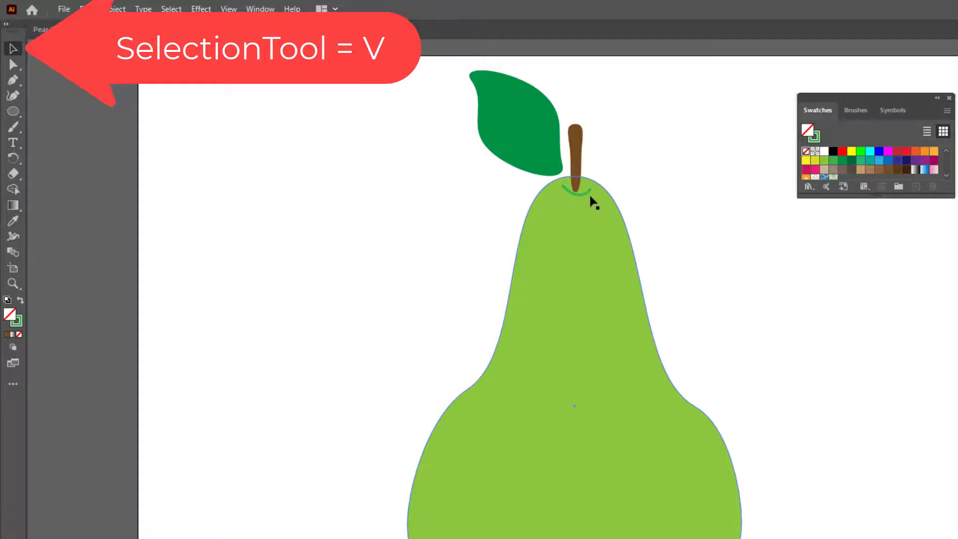
pyautogui.click(588, 194)
pyautogui.click(588, 193)
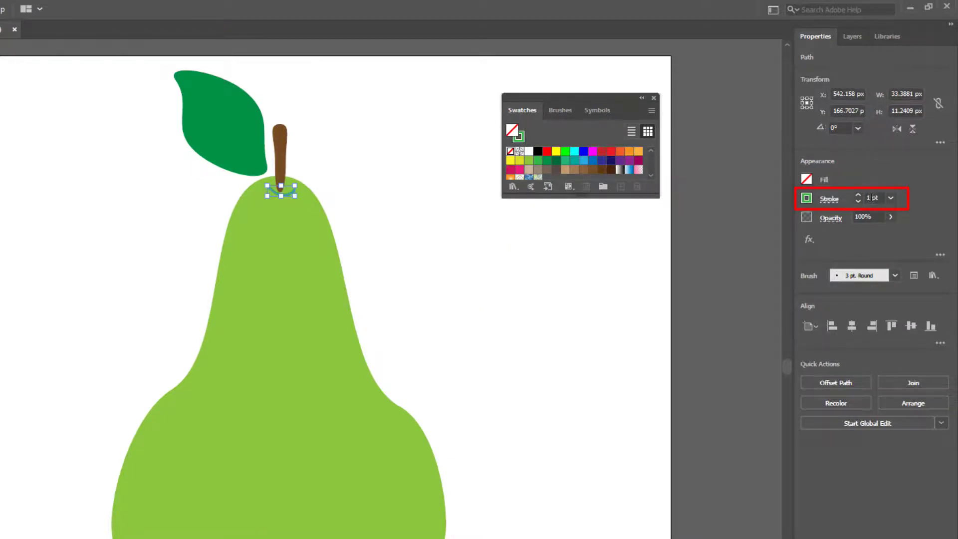
pyautogui.click(891, 198)
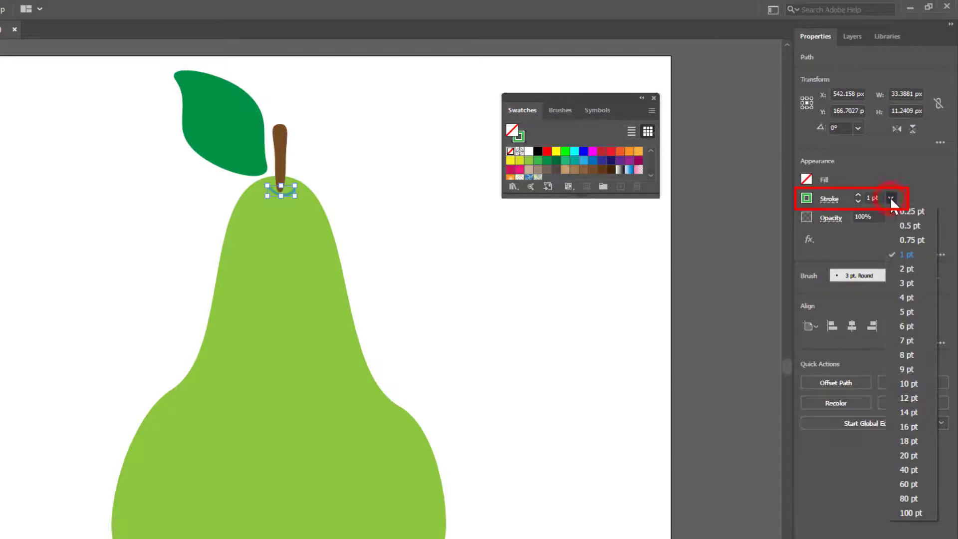
pyautogui.click(912, 310)
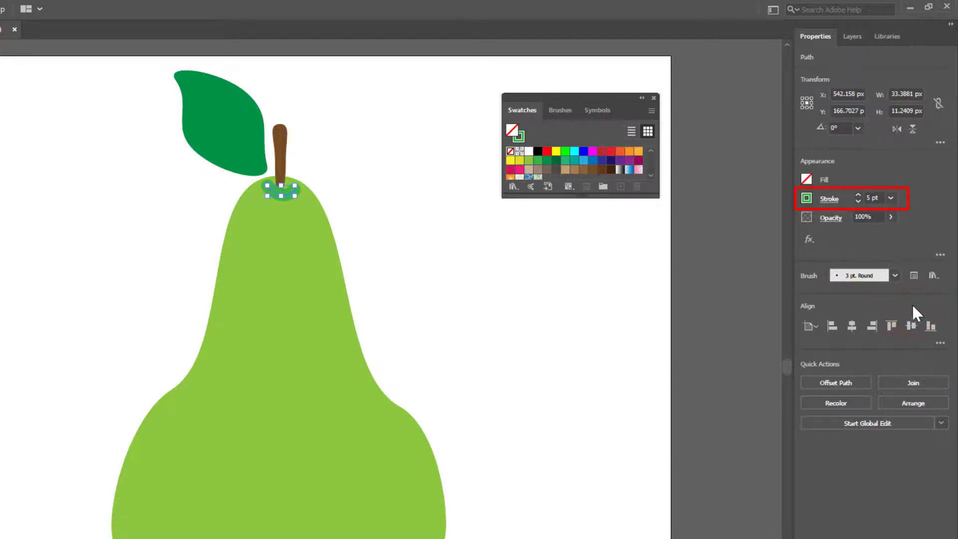
pyautogui.click(891, 198)
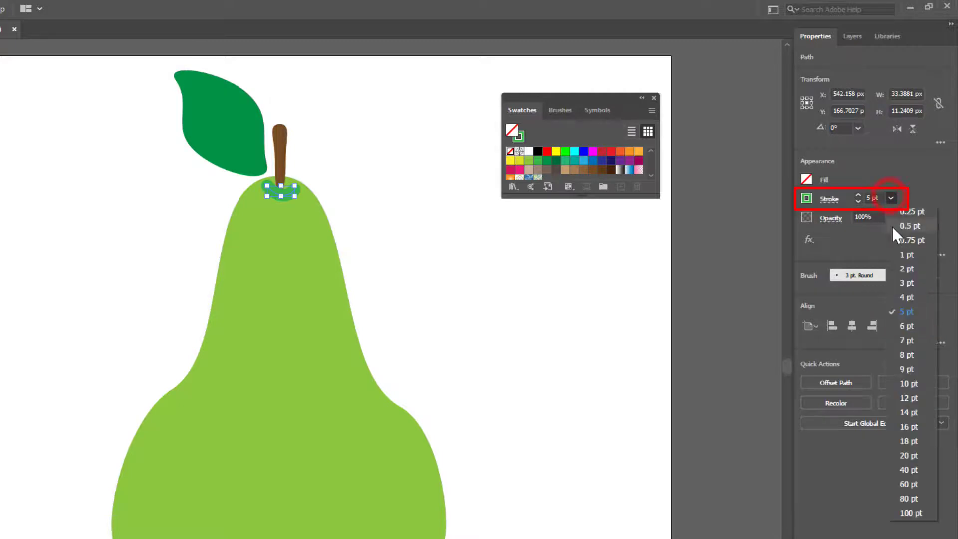
pyautogui.click(906, 283)
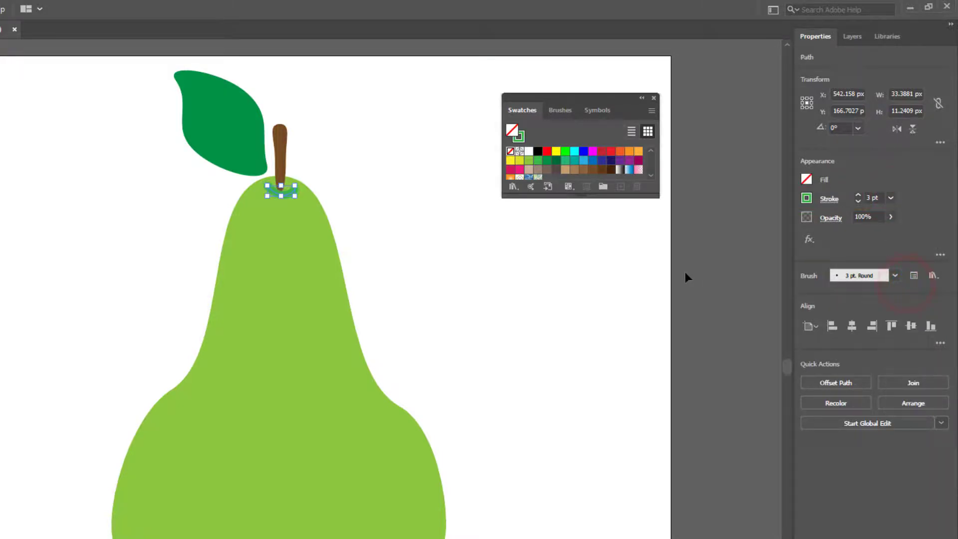
pyautogui.hotkey('ctrl', 'shift', 'a')
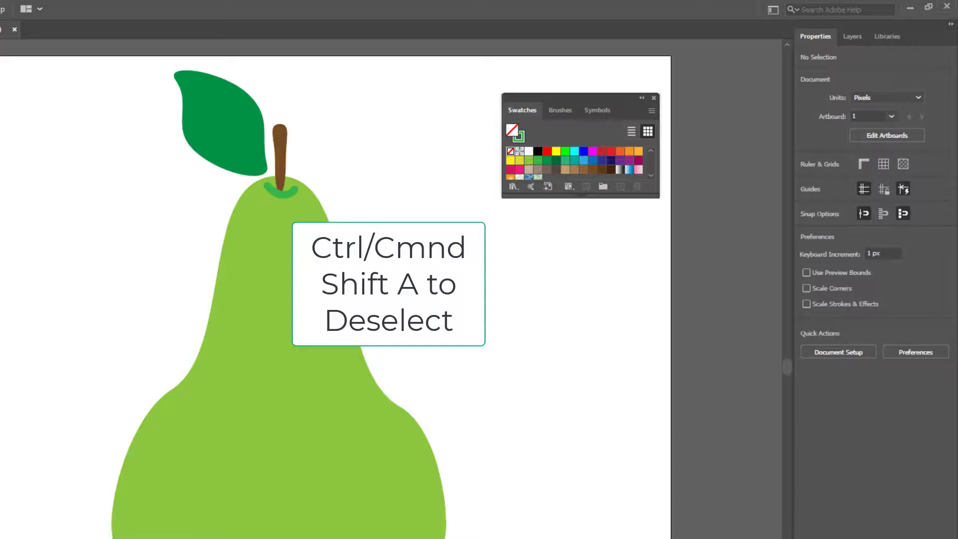
# - Nudge the curved green stroke 5 px down and 1 px left
pyautogui.click(282, 193)
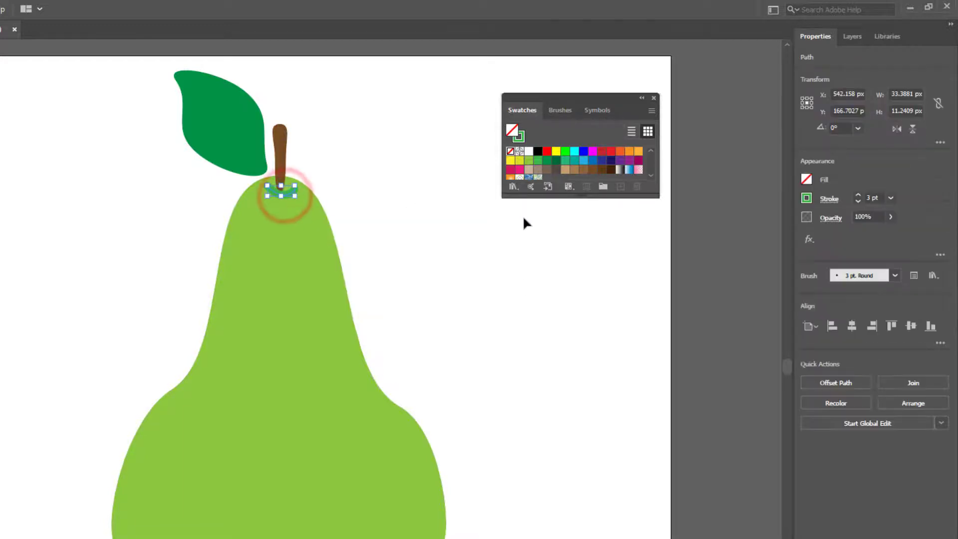
pyautogui.press('Down')
pyautogui.press('Down')
pyautogui.press('Left')
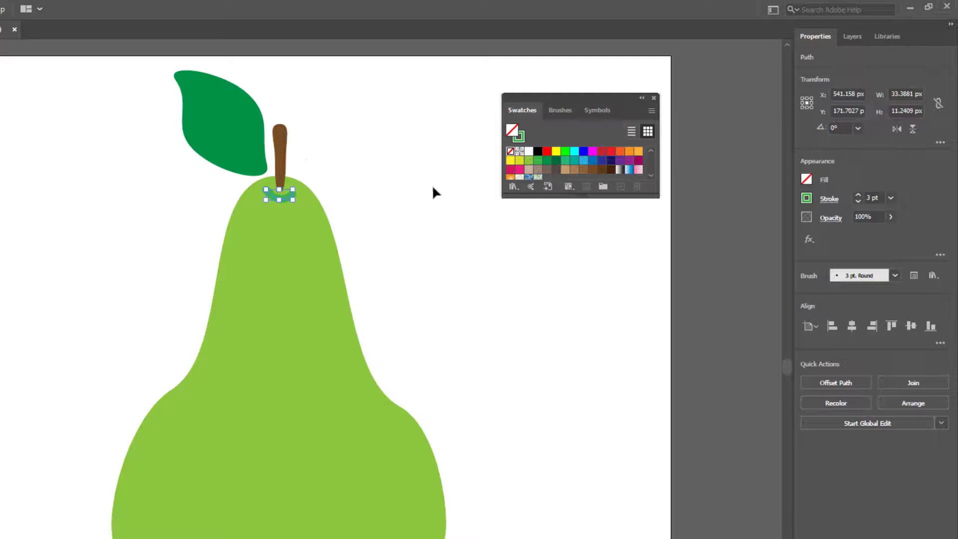
# - Nudge the brown stem down slightly toward the curved green stroke and clear the selection
pyautogui.click(283, 150)
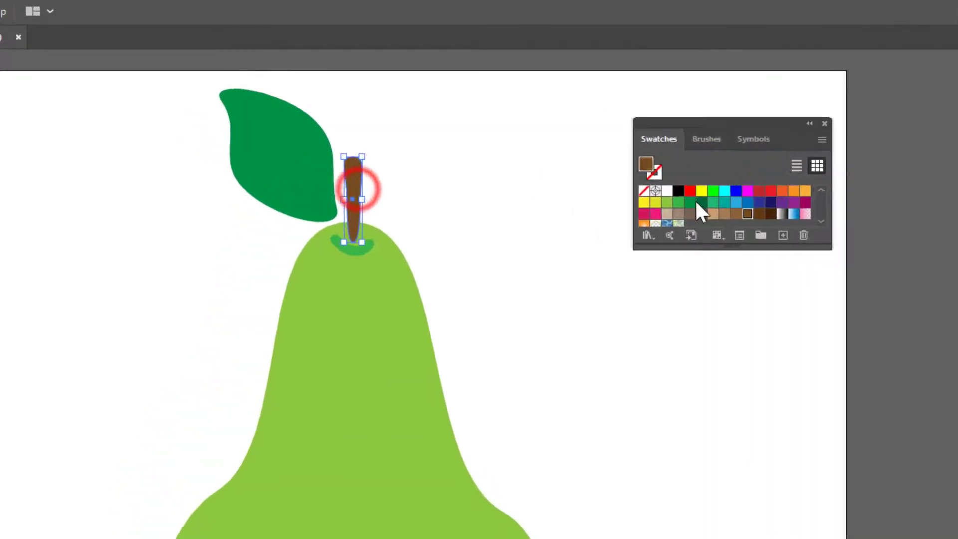
pyautogui.press('Down')
pyautogui.press('Down')
pyautogui.press('Down')
pyautogui.press('Down')
pyautogui.press('Down')
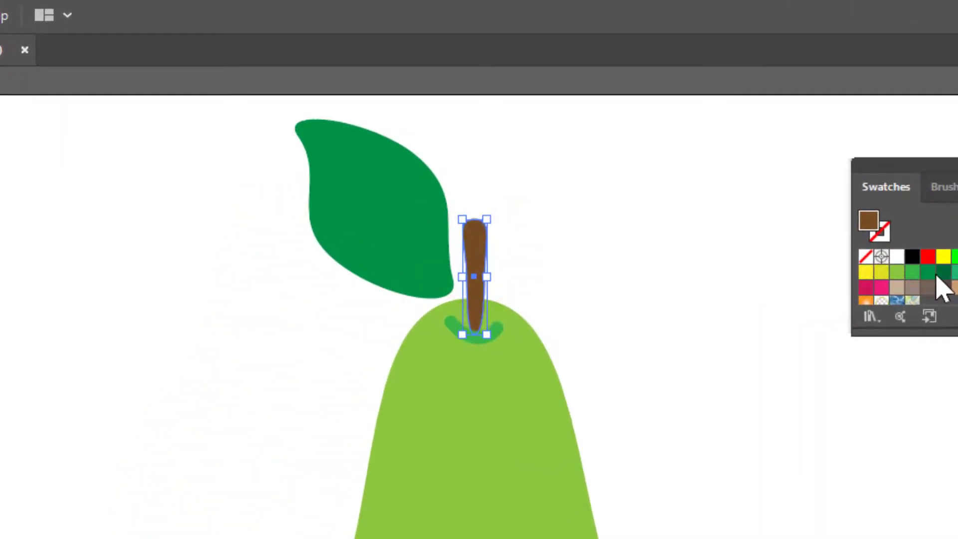
pyautogui.click(753, 401)
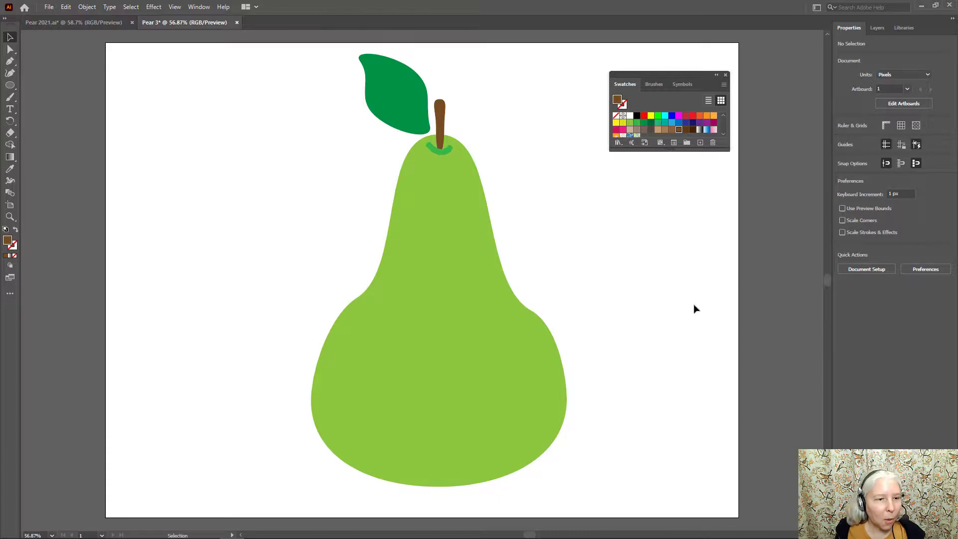
# - Draw a black circle about 62 px across with the Ellipse tool as the pear's right-hand eye
pyautogui.click(637, 116)
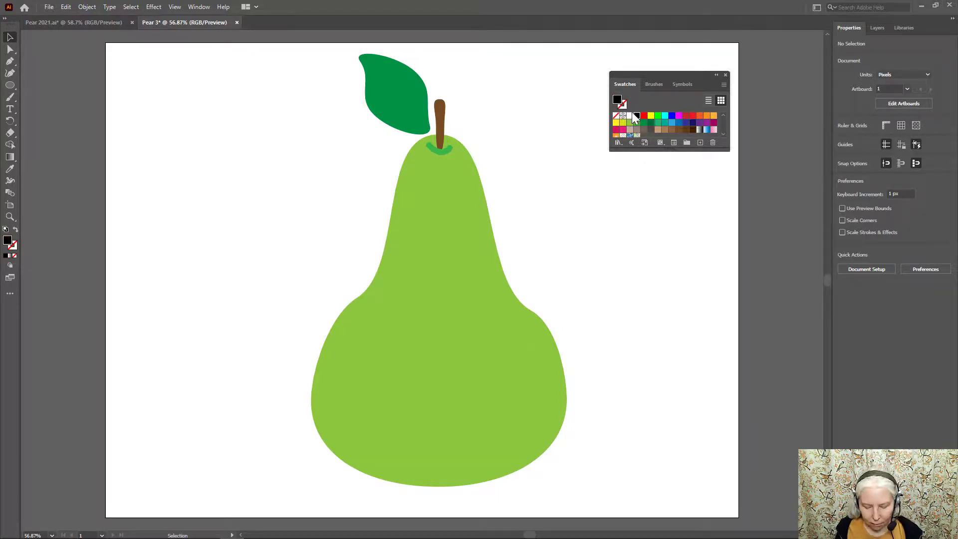
pyautogui.press('l')
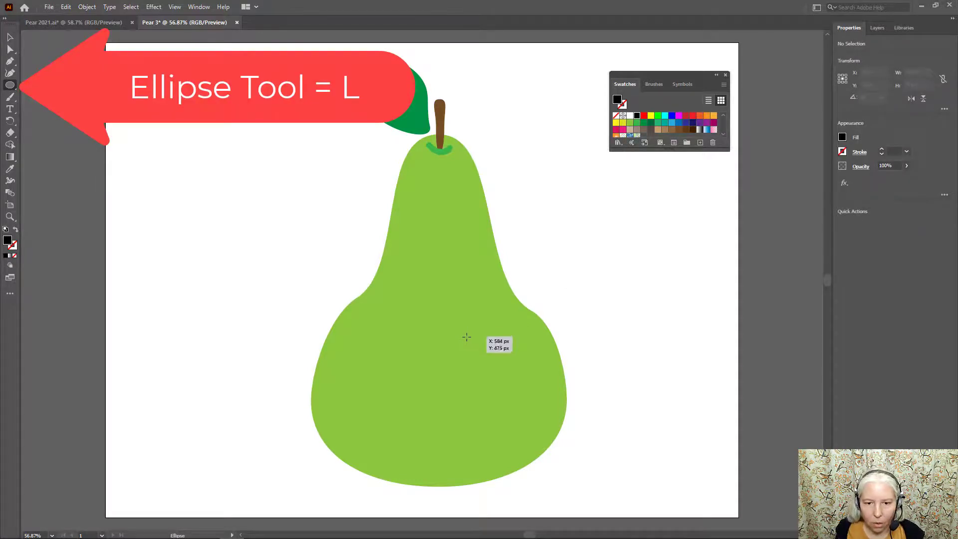
pyautogui.moveTo(469, 334); pyautogui.dragTo(503, 372)
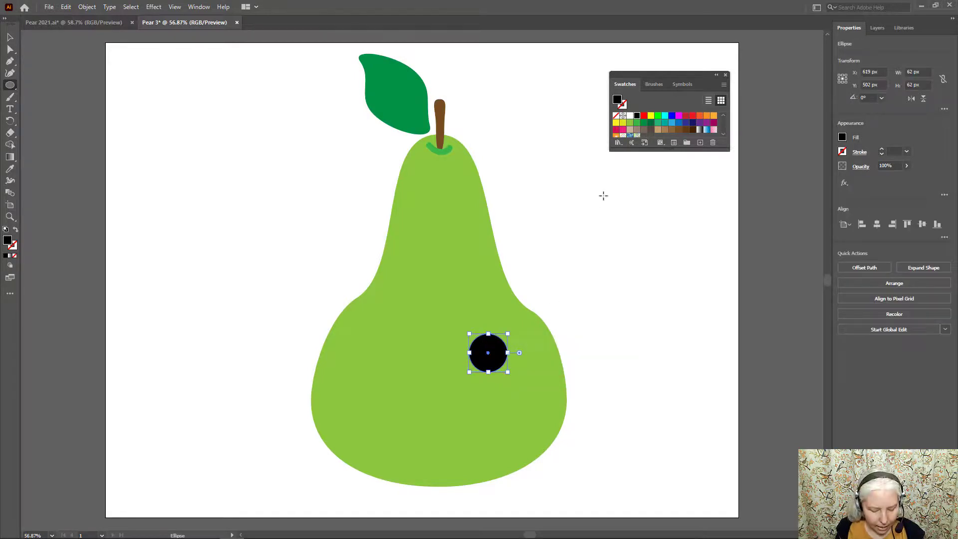
pyautogui.hotkey('ctrl', 'shift', 'a')
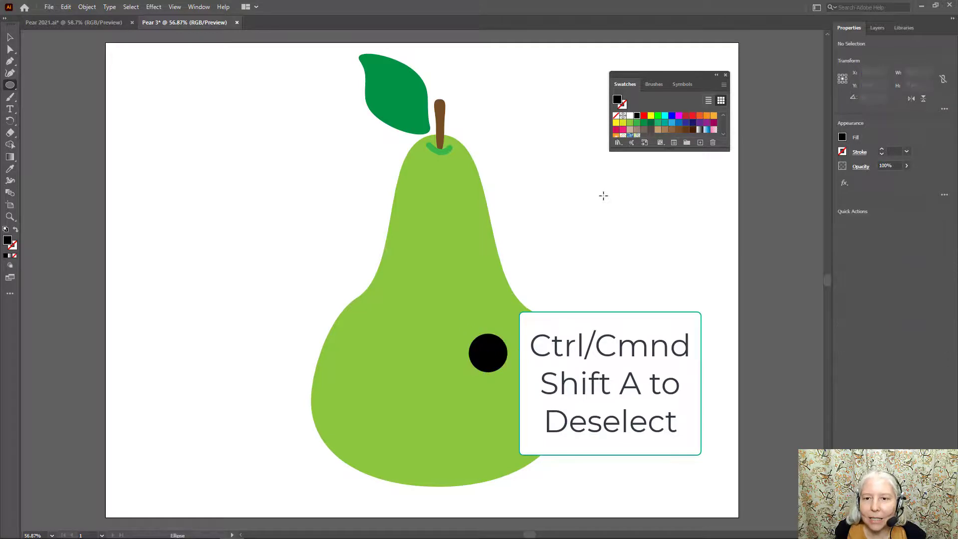
# - Add two white highlight circles inside the black eye, about 29 px at its upper right and about 16 px at its lower left
pyautogui.click(630, 115)
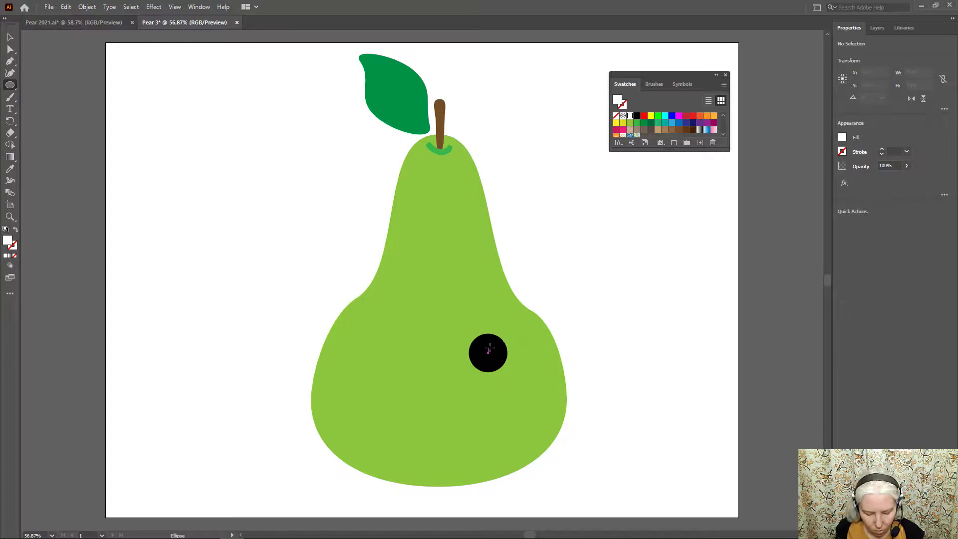
pyautogui.moveTo(491, 341); pyautogui.dragTo(505, 353)
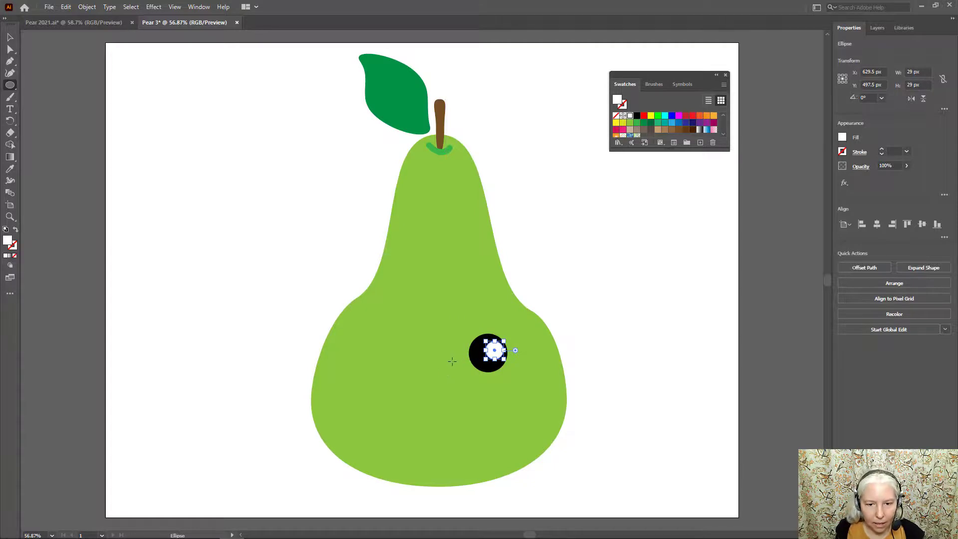
pyautogui.moveTo(474, 352)
pyautogui.mouseDown()
pyautogui.moveTo(467, 355)
pyautogui.moveTo(480, 359)
pyautogui.mouseUp()
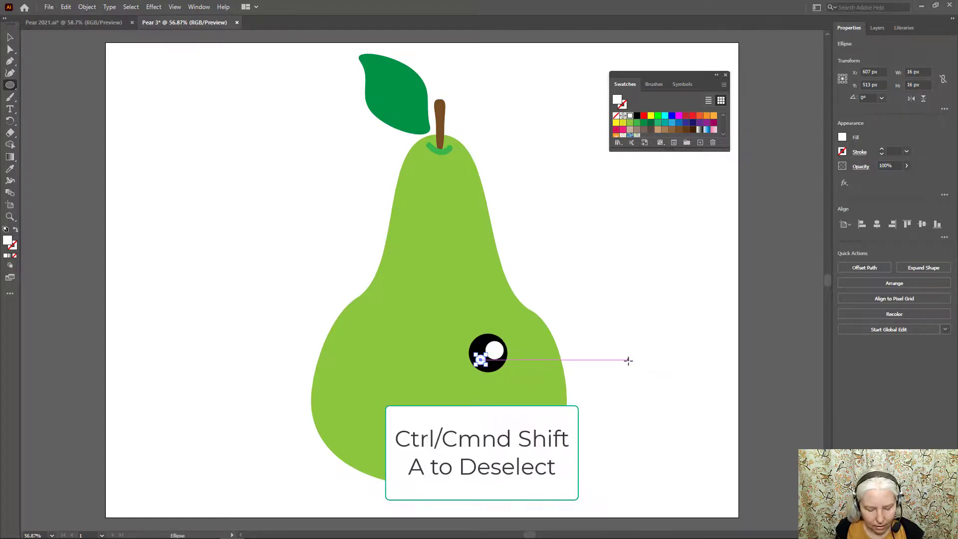
pyautogui.hotkey('ctrl', 'shift', 'a')
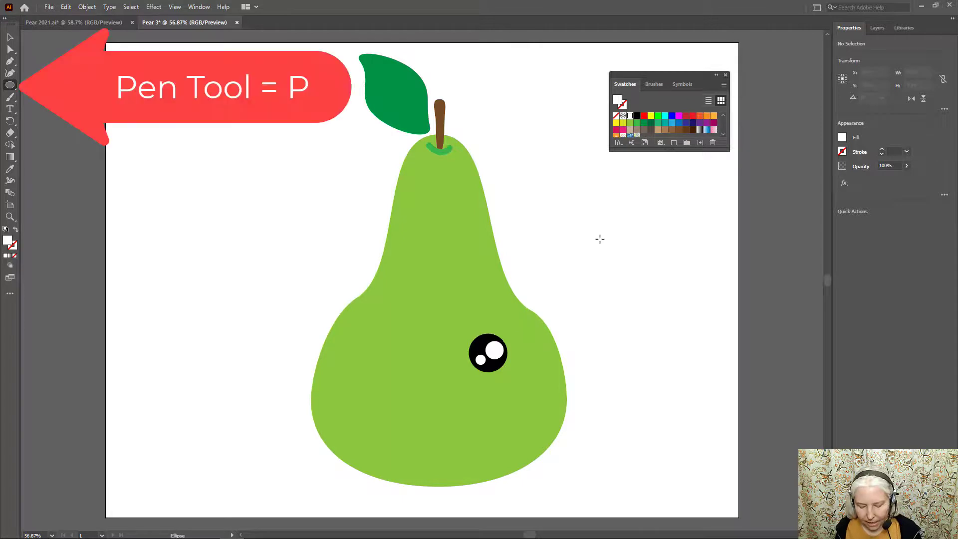
# - Draw an open, sideways V-shaped wink with the Pen tool across from the black eye, using no fill and a black stroke
pyautogui.press('p')
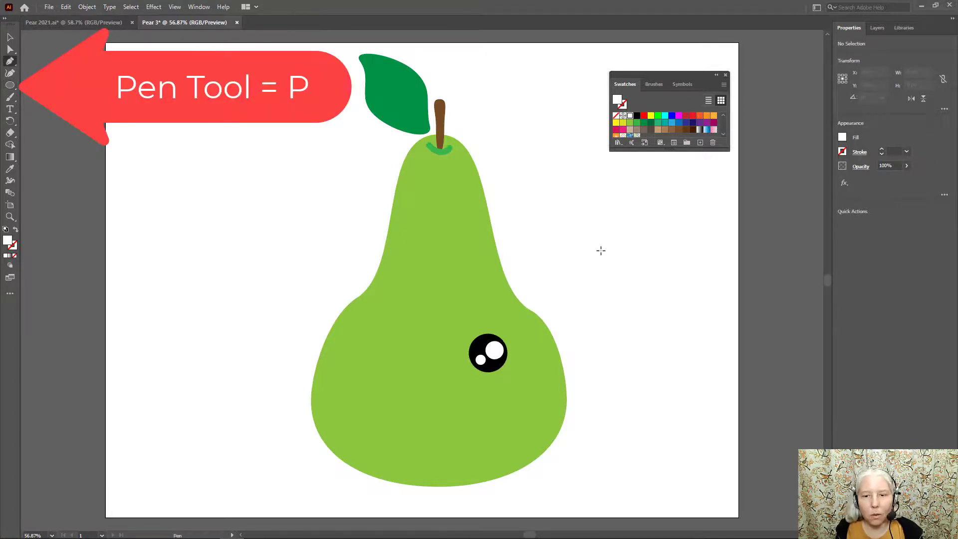
pyautogui.click(616, 116)
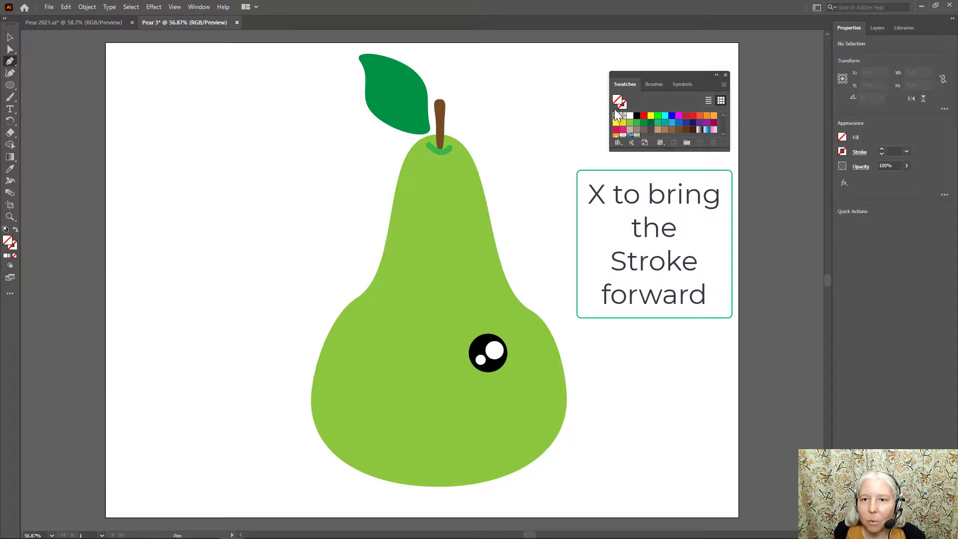
pyautogui.press('x')
pyautogui.click(638, 117)
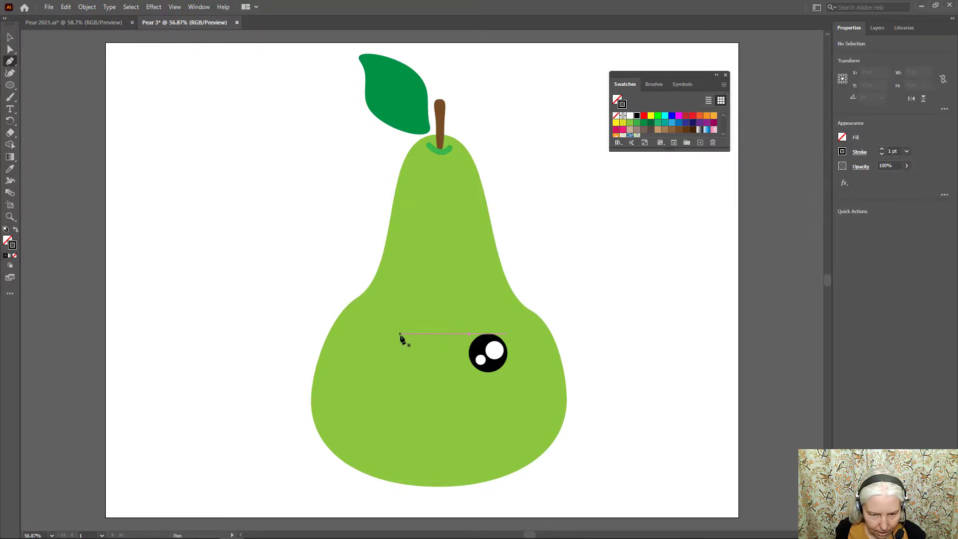
pyautogui.click(385, 334)
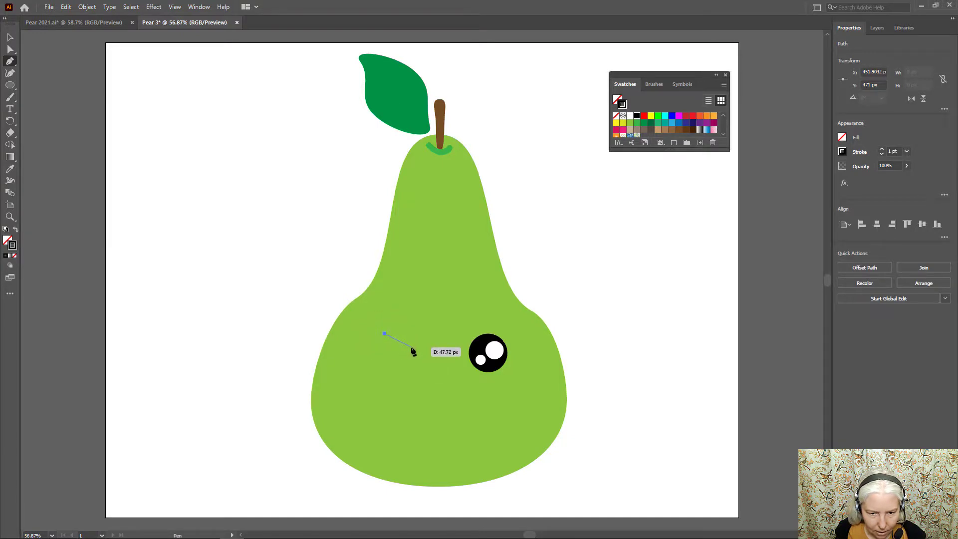
pyautogui.moveTo(411, 349); pyautogui.dragTo(400, 355)
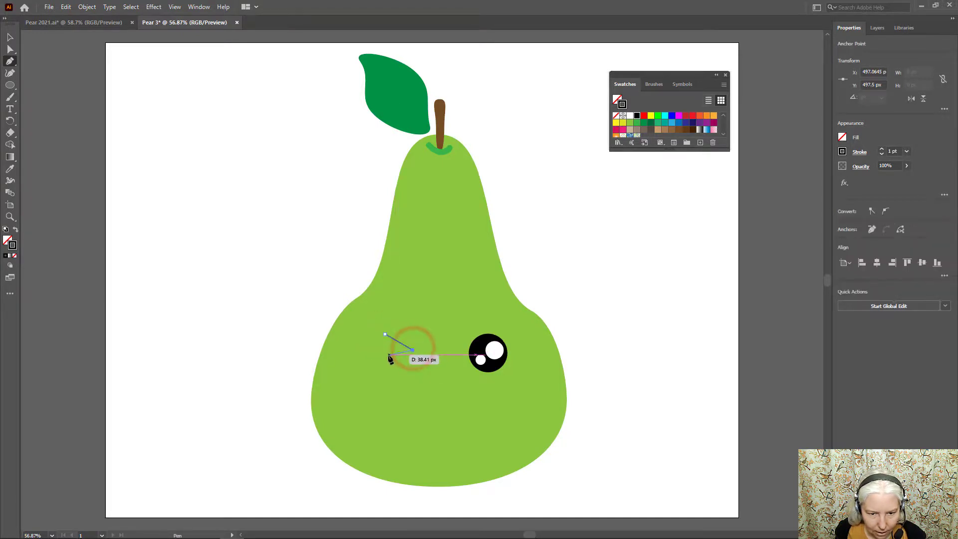
pyautogui.click(385, 355)
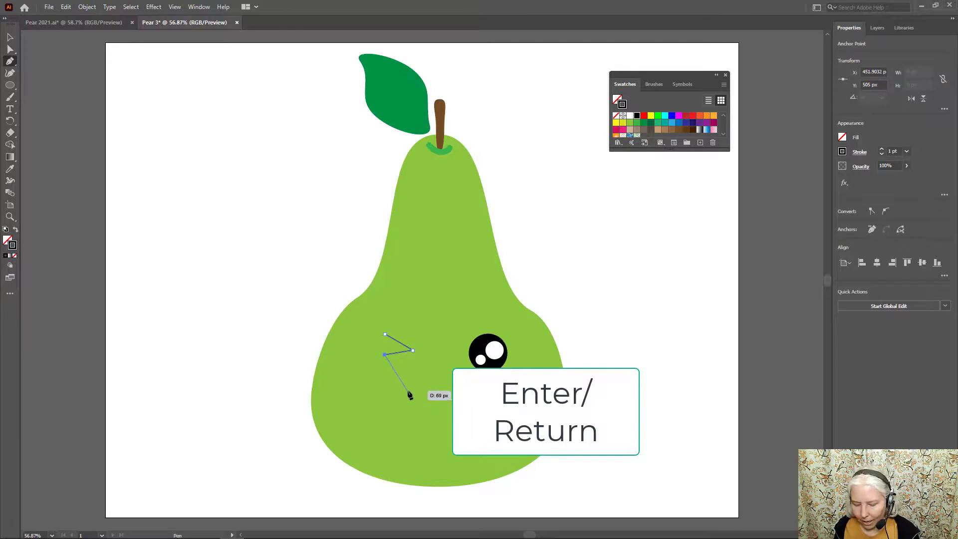
pyautogui.press('Return')
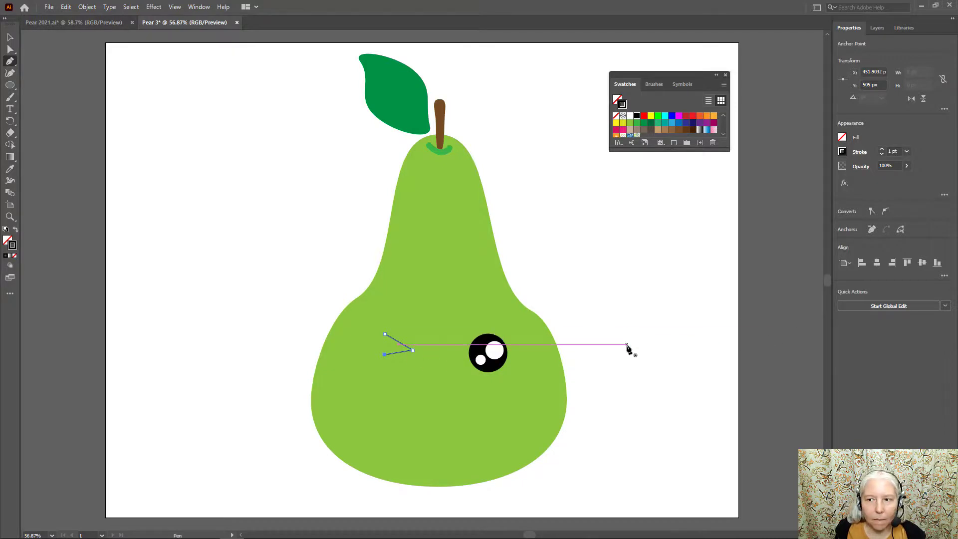
# - Show the Stroke settings with all options expanded and place them beside the wink
pyautogui.click(199, 7)
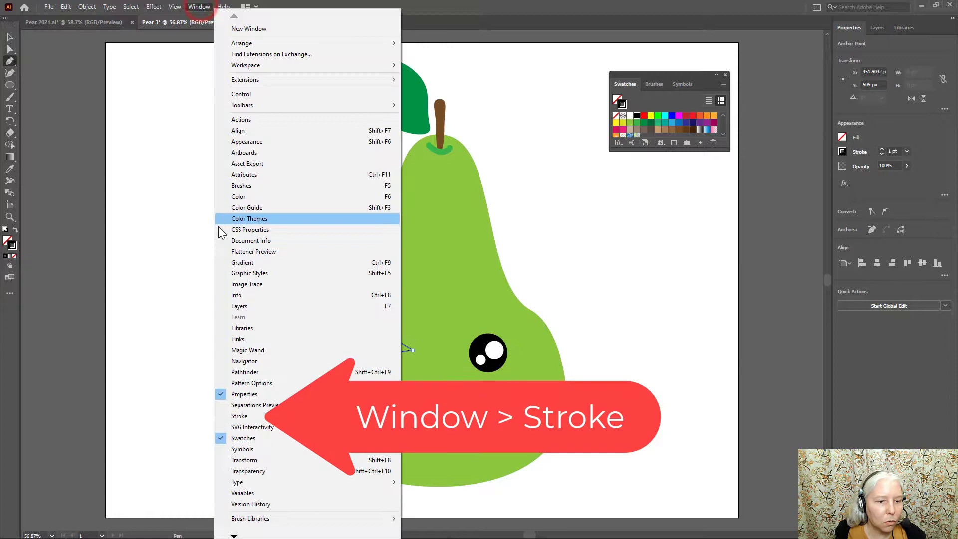
pyautogui.click(245, 416)
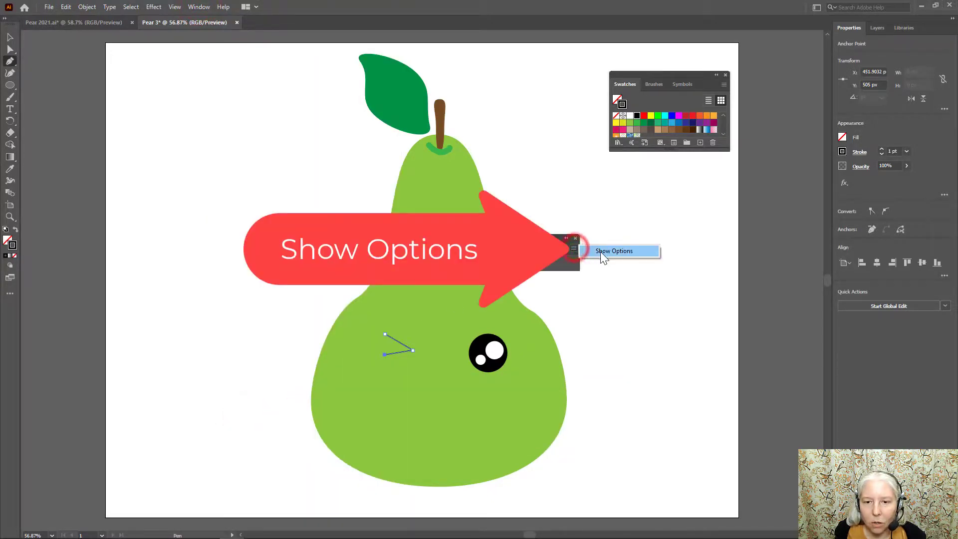
pyautogui.click(600, 251)
pyautogui.moveTo(532, 242)
pyautogui.mouseDown()
pyautogui.moveTo(509, 263)
pyautogui.moveTo(499, 298)
pyautogui.mouseUp()
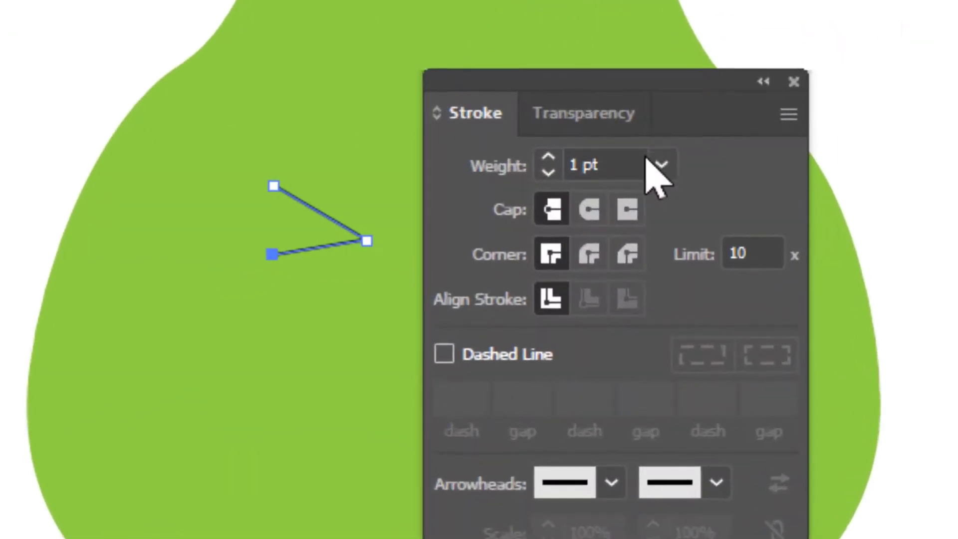
# - Give the wink path an 8 pt stroke with a round cap and a round join corner
pyautogui.click(554, 274)
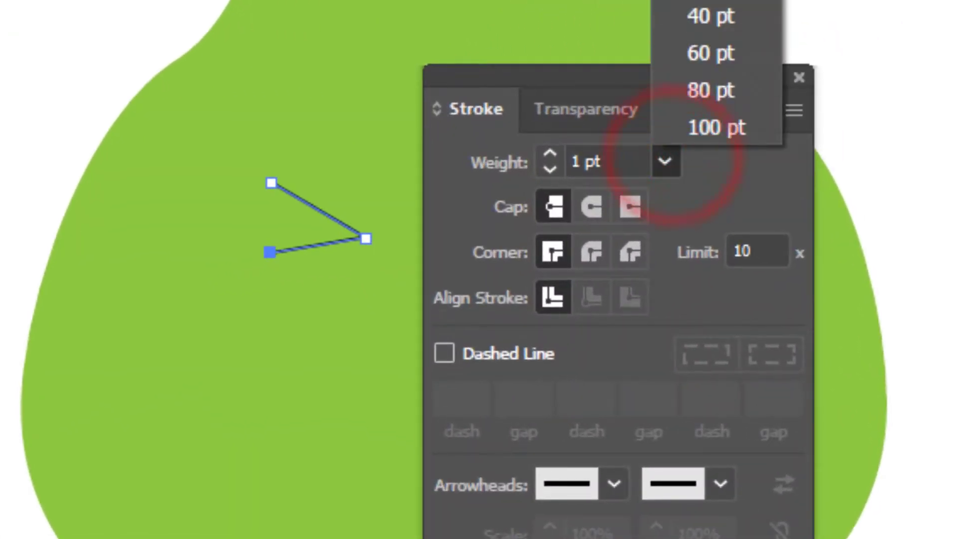
pyautogui.click(704, 1)
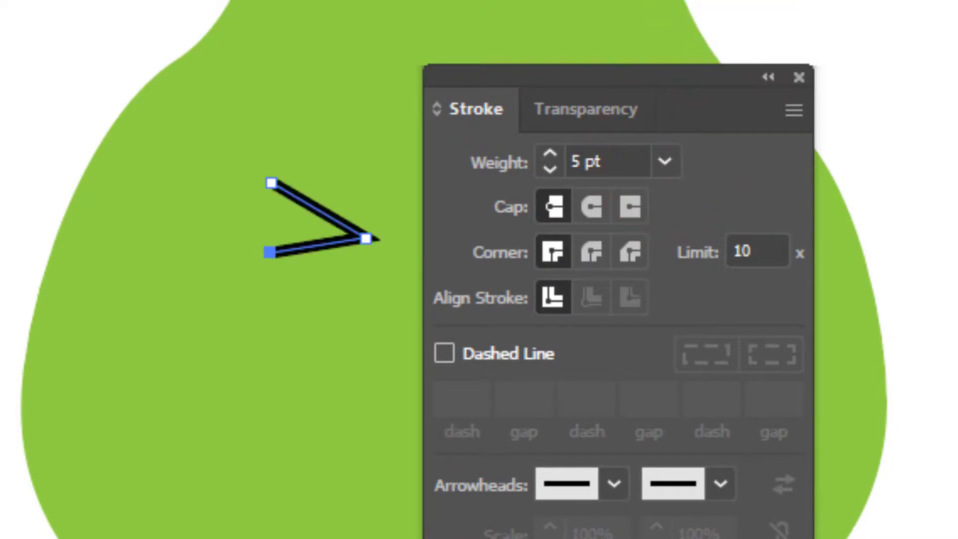
pyautogui.click(591, 207)
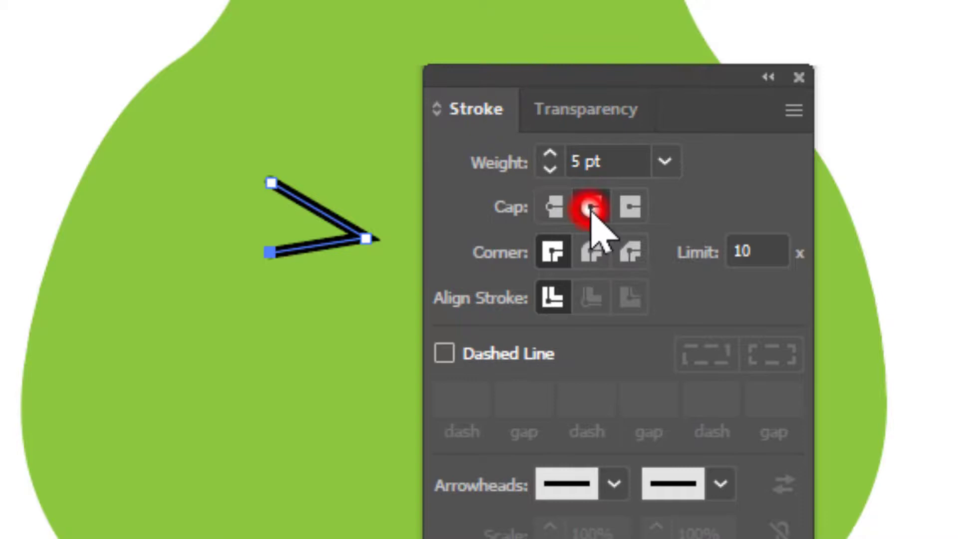
pyautogui.click(592, 254)
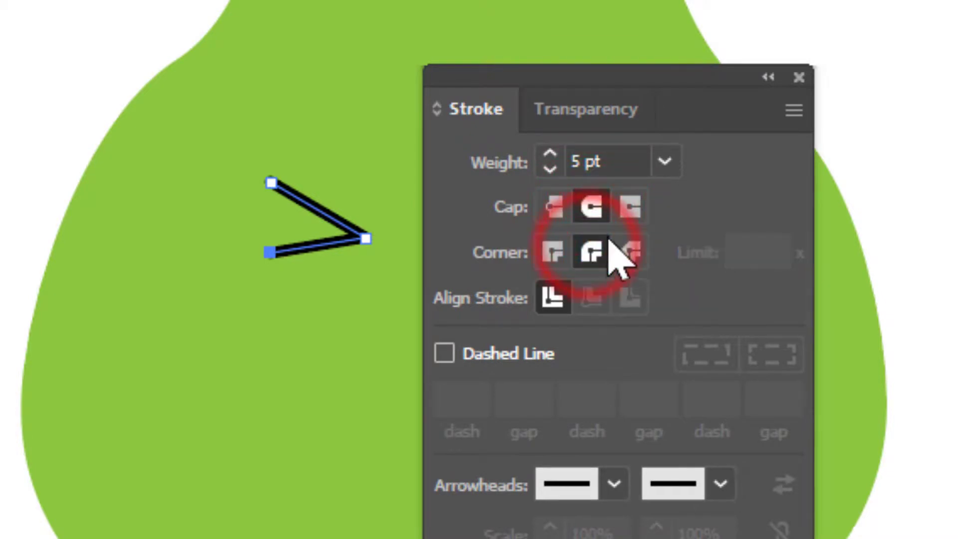
pyautogui.click(665, 161)
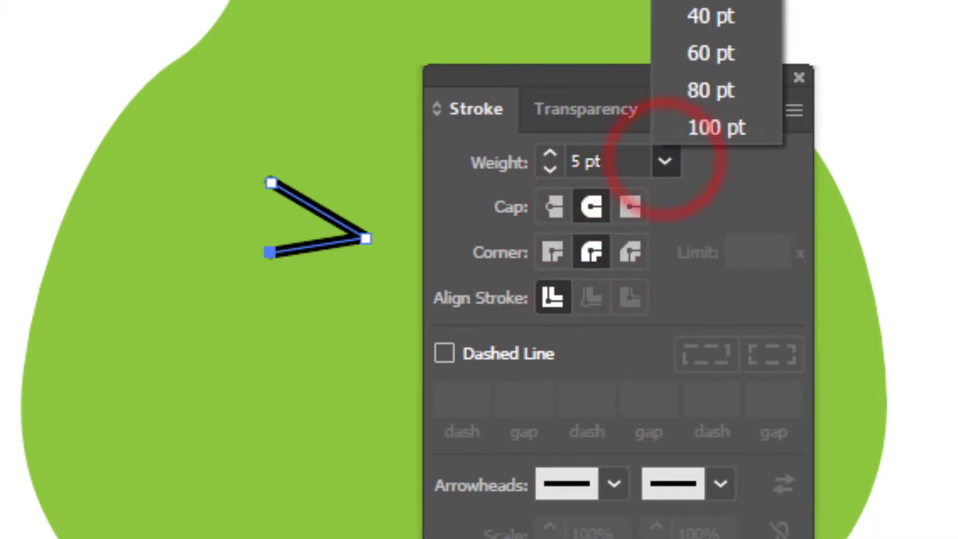
pyautogui.click(711, 0)
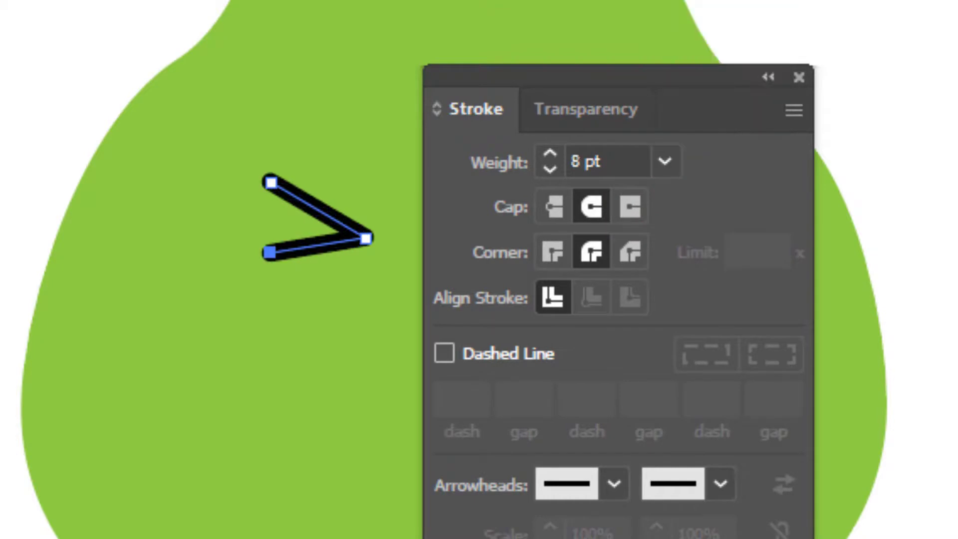
# - Enlarge the wink proportionally to about 56 px wide and 42 px high, and clear the selection
pyautogui.moveTo(694, 76); pyautogui.dragTo(957, 25)
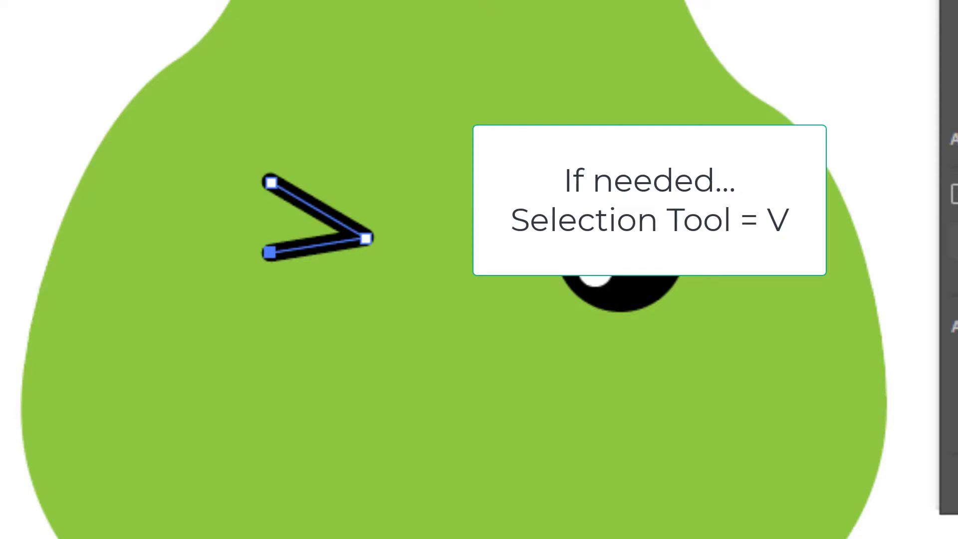
pyautogui.press('v')
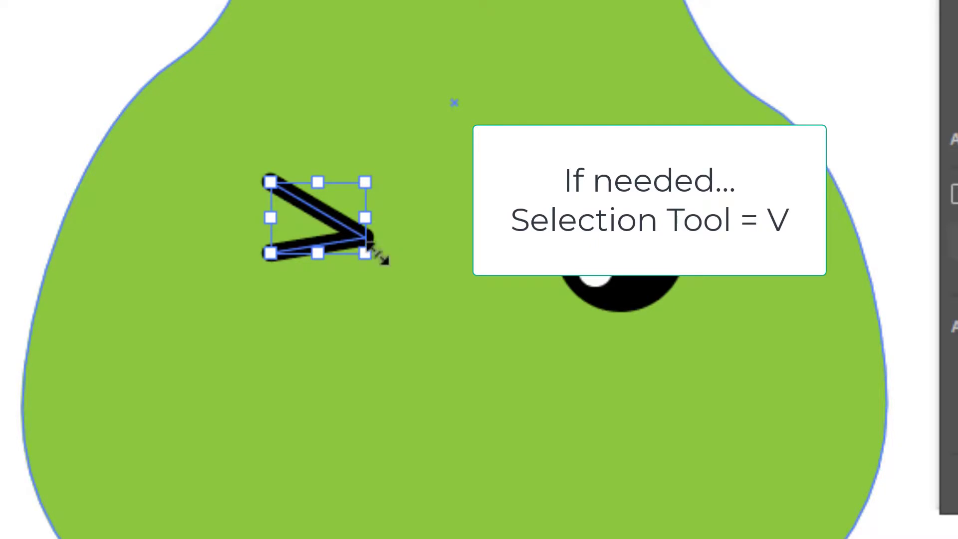
pyautogui.moveTo(366, 251); pyautogui.dragTo(417, 285)
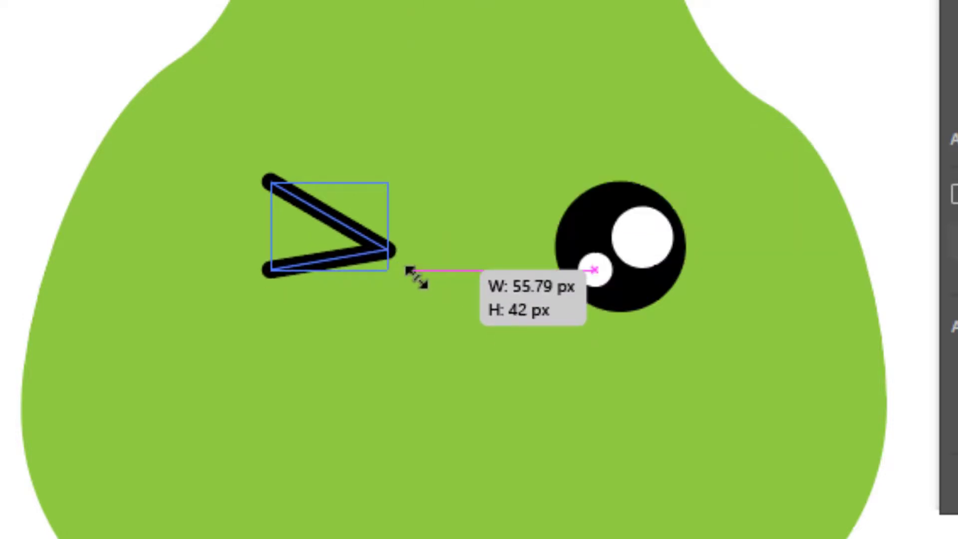
pyautogui.moveTo(417, 278); pyautogui.dragTo(417, 277)
pyautogui.hotkey('ctrl', 'shift', 'a')
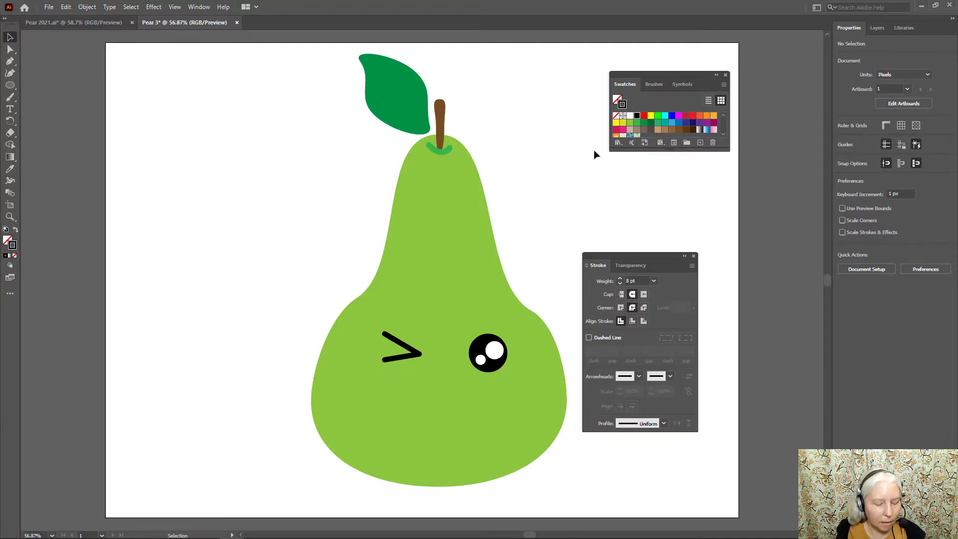
# - Draw a 64 by 84 px upright ellipse as the mouth below and between the eyes, filled with RGB Magenta
pyautogui.press('l')
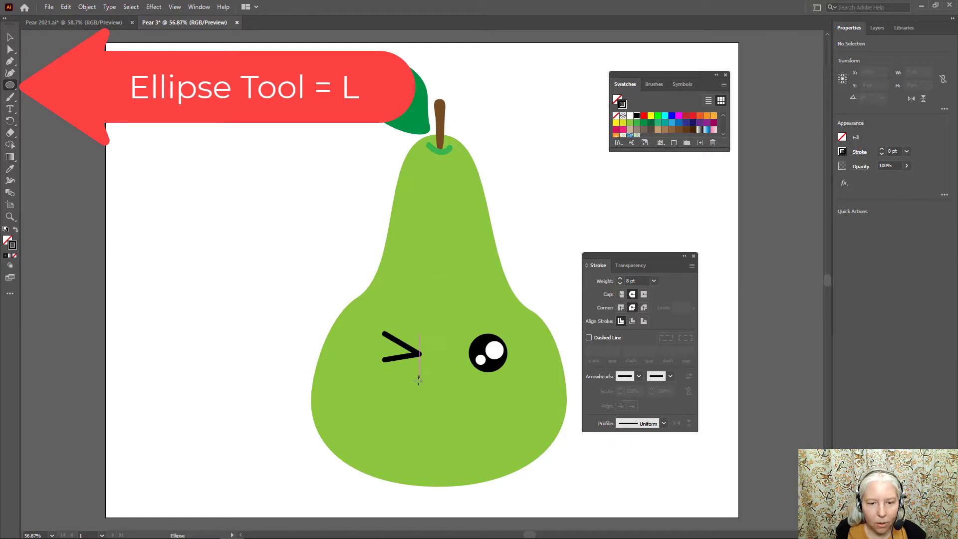
pyautogui.moveTo(420, 376); pyautogui.dragTo(462, 428)
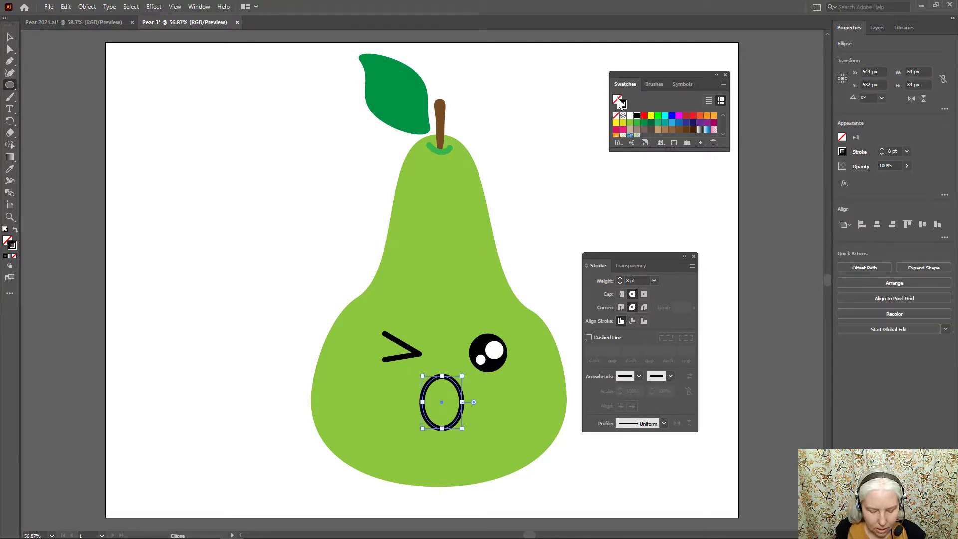
pyautogui.press('x')
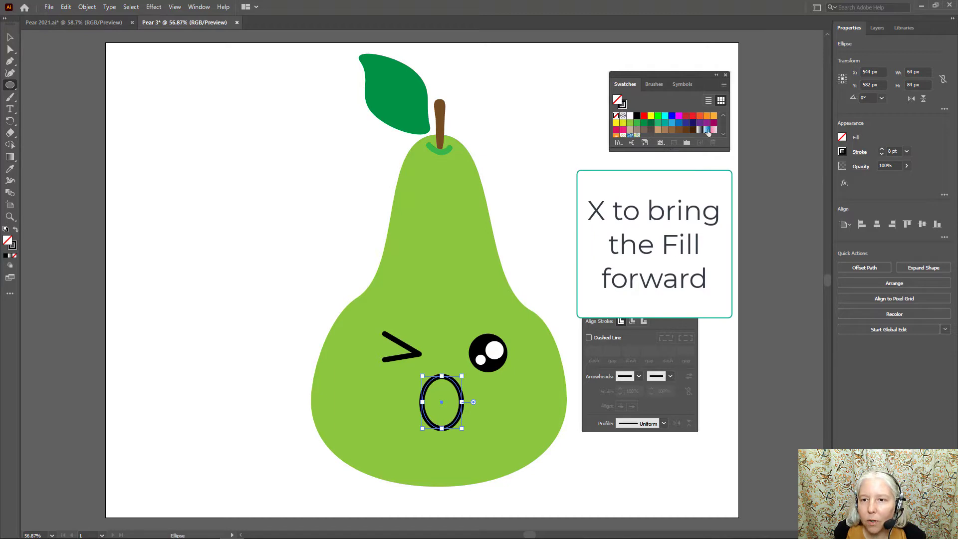
pyautogui.click(679, 117)
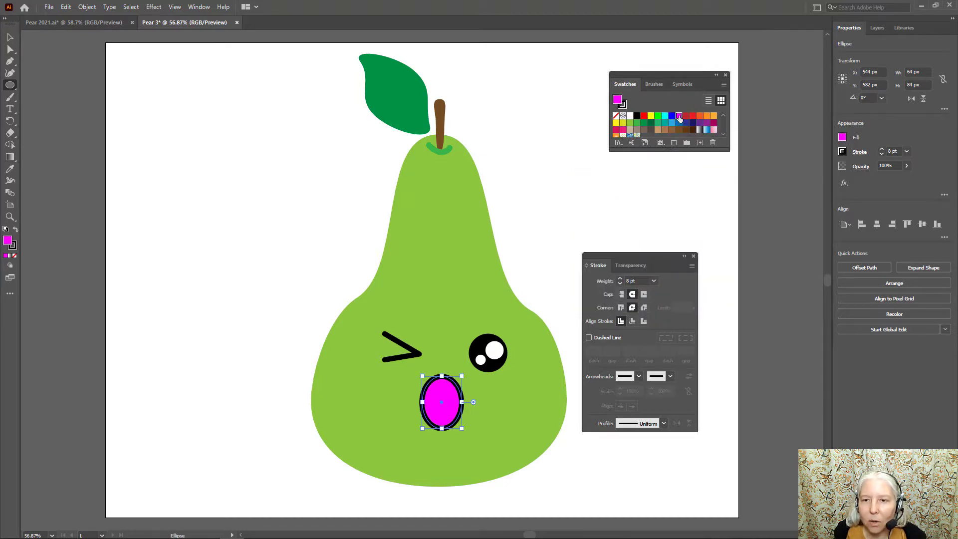
# - Lighten the RGB Magenta swatch to a softer pink by raising its green value to about 129, with preview on
pyautogui.doubleClick(679, 117)
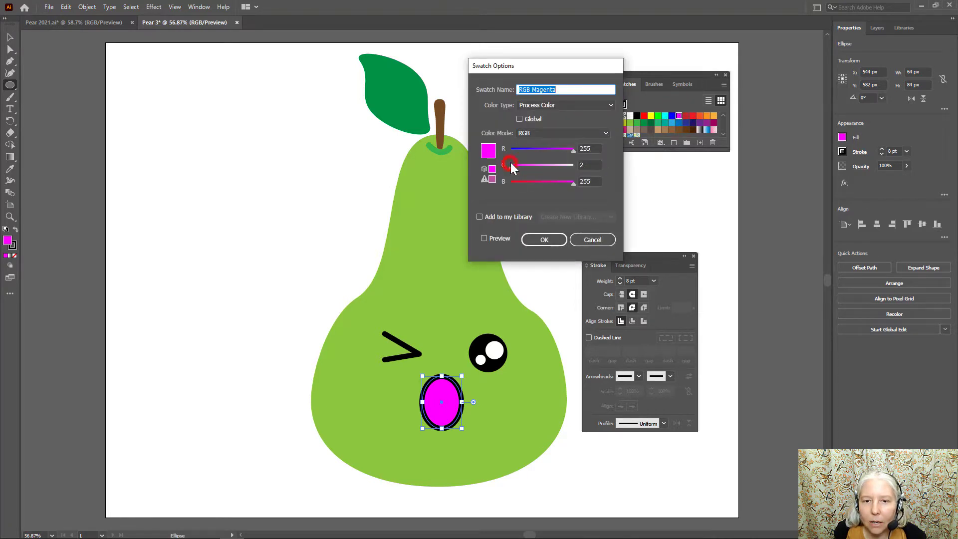
pyautogui.moveTo(511, 163); pyautogui.dragTo(537, 167)
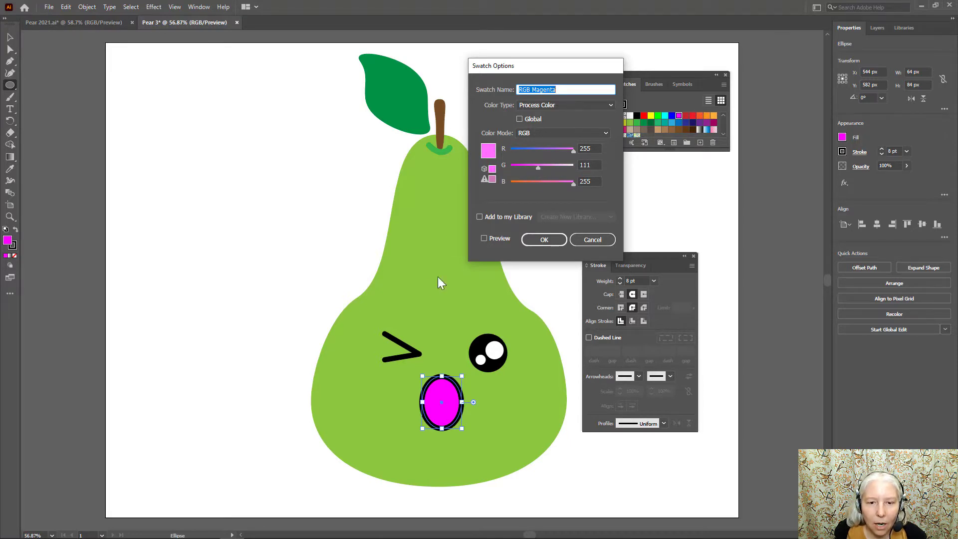
pyautogui.click(485, 239)
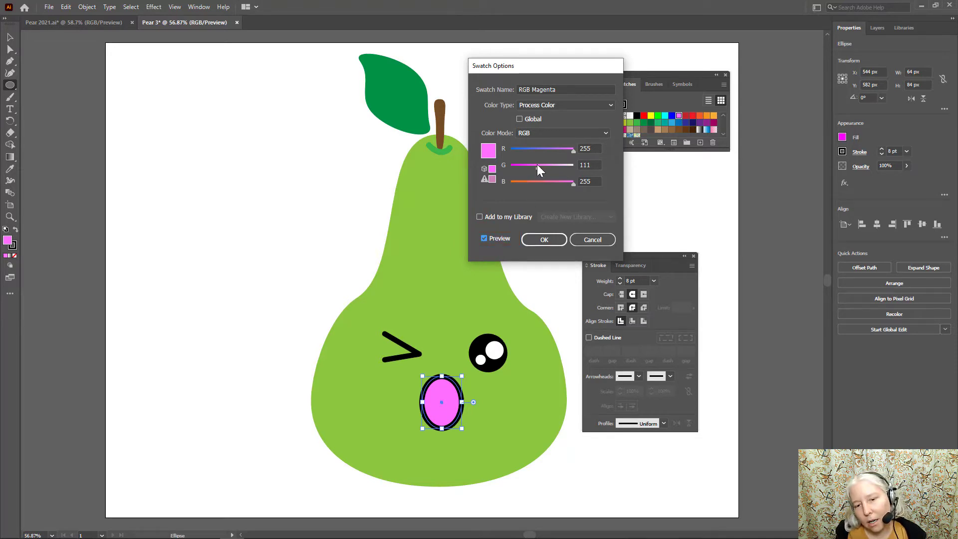
pyautogui.moveTo(540, 169); pyautogui.dragTo(544, 167)
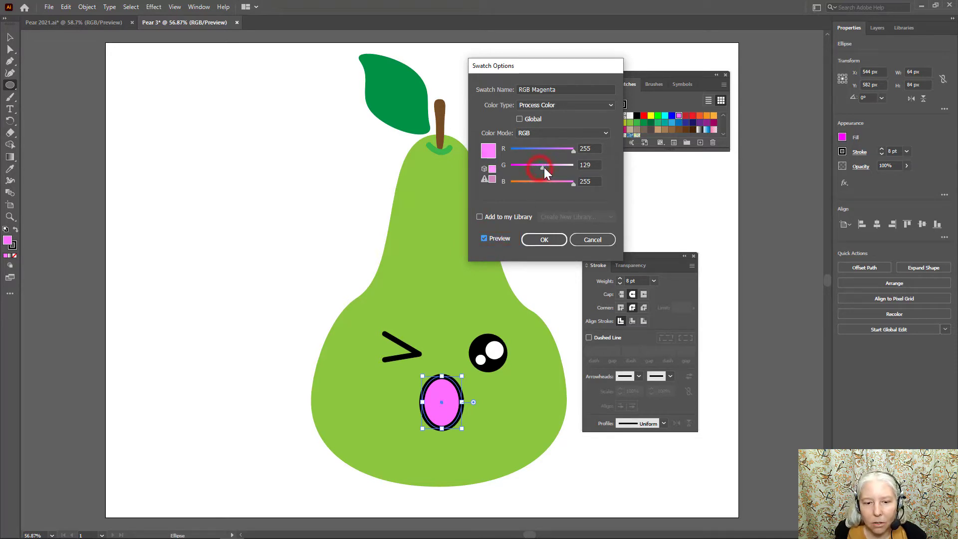
pyautogui.click(553, 239)
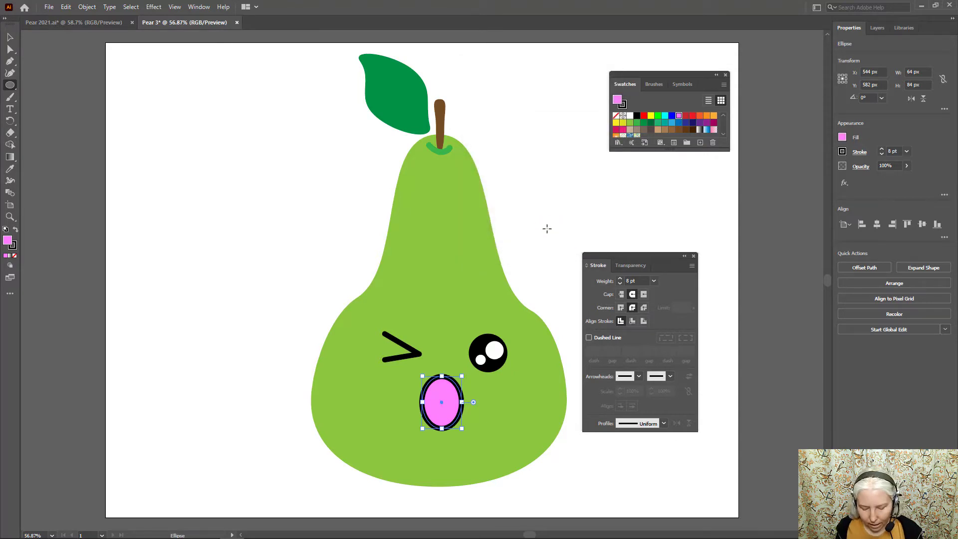
# - Draw a 120 by 61 px rectangle over the mouth ellipse's upper half and subtract it with Minus Front
pyautogui.press('m')
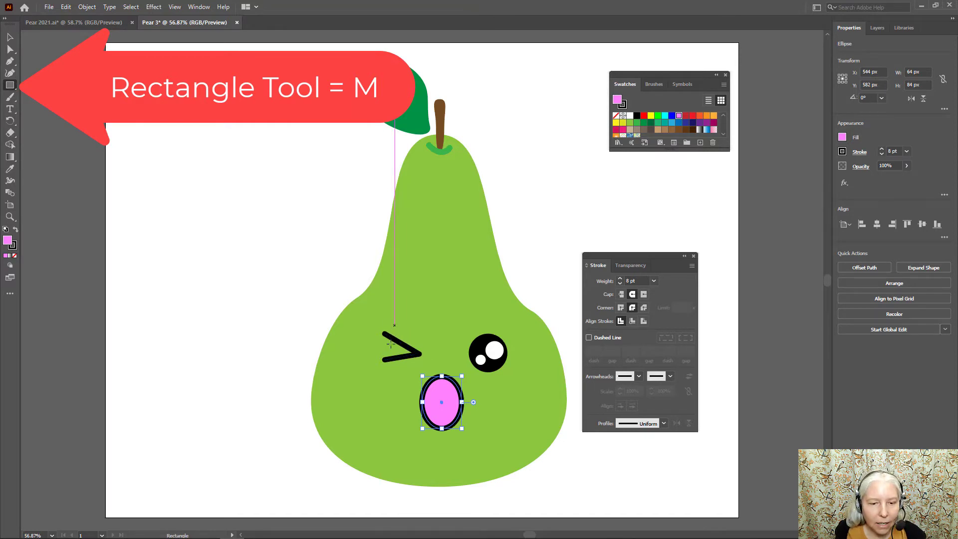
pyautogui.moveTo(404, 362); pyautogui.dragTo(480, 401)
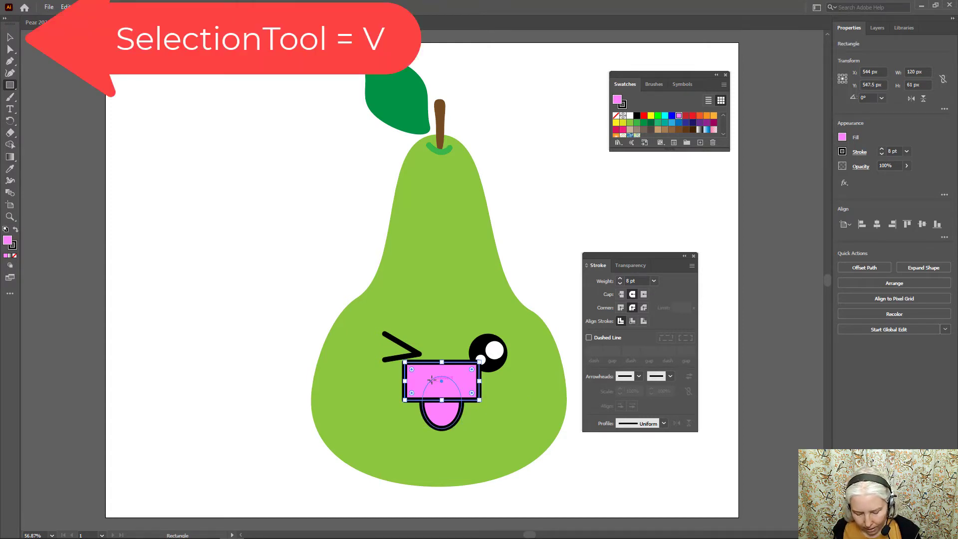
pyautogui.press('v')
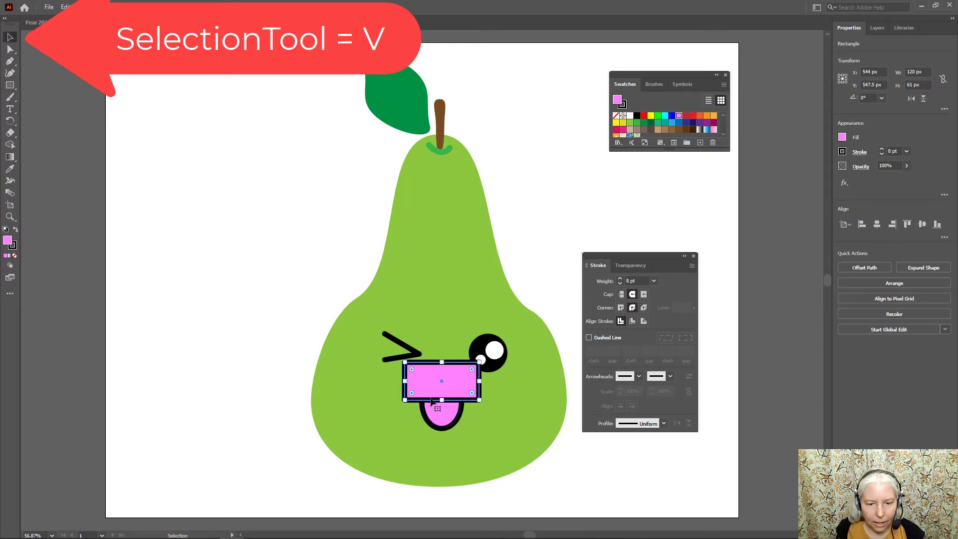
pyautogui.keyDown('shift'); pyautogui.click(435, 419); pyautogui.keyUp('shift')
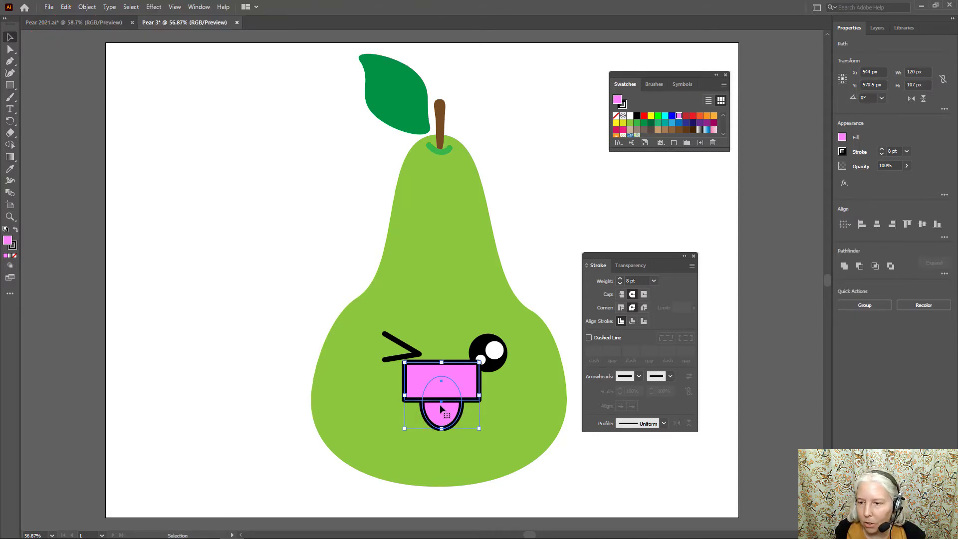
pyautogui.click(859, 266)
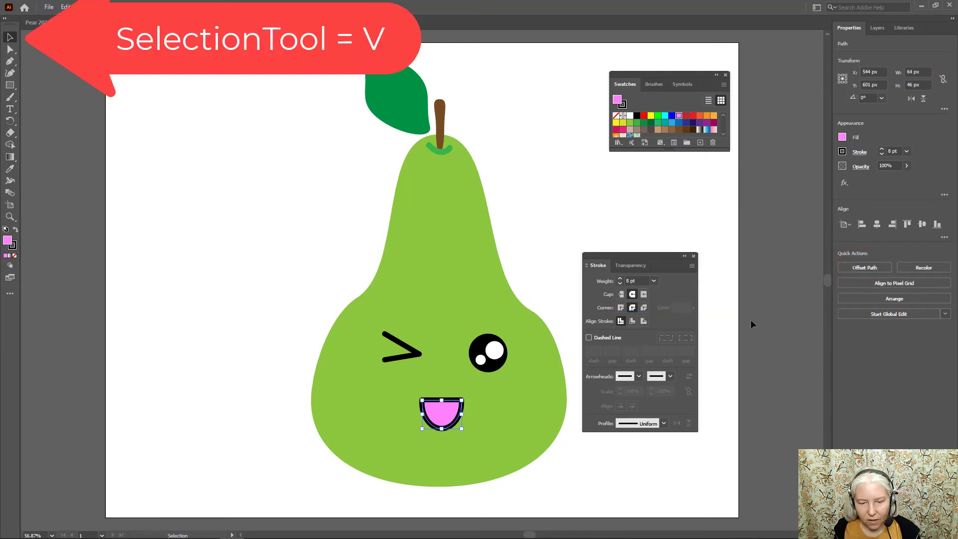
# - Move the half-ellipse mouth up about 27 px, closer to the eyes, shift the Stroke settings off the pear, and clear the selection
pyautogui.moveTo(447, 417)
pyautogui.mouseDown()
pyautogui.moveTo(455, 395)
pyautogui.moveTo(449, 401)
pyautogui.mouseUp()
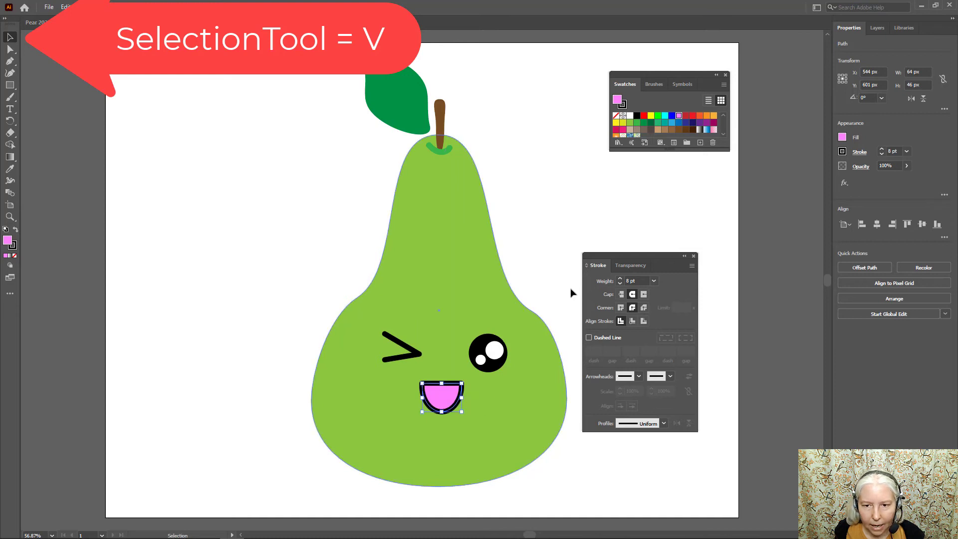
pyautogui.moveTo(615, 258); pyautogui.dragTo(665, 223)
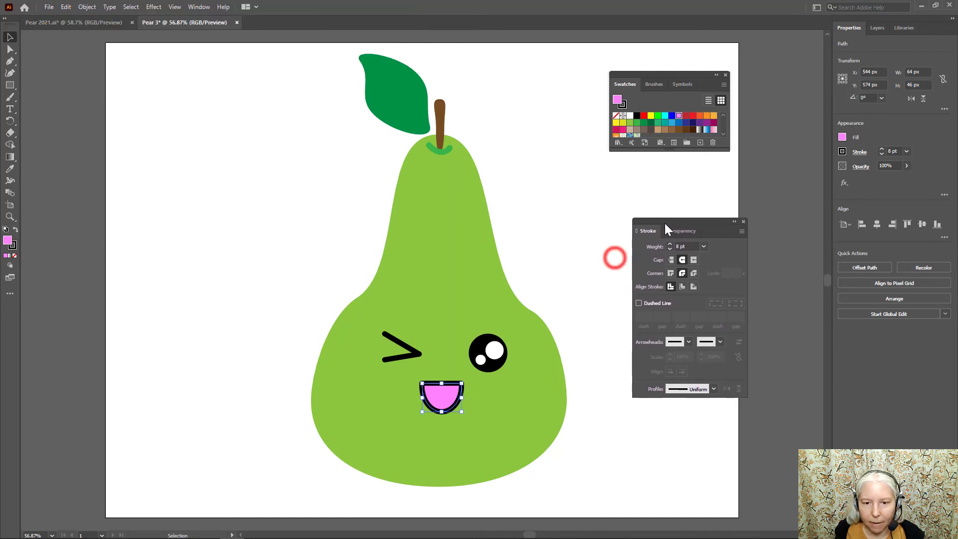
pyautogui.click(593, 192)
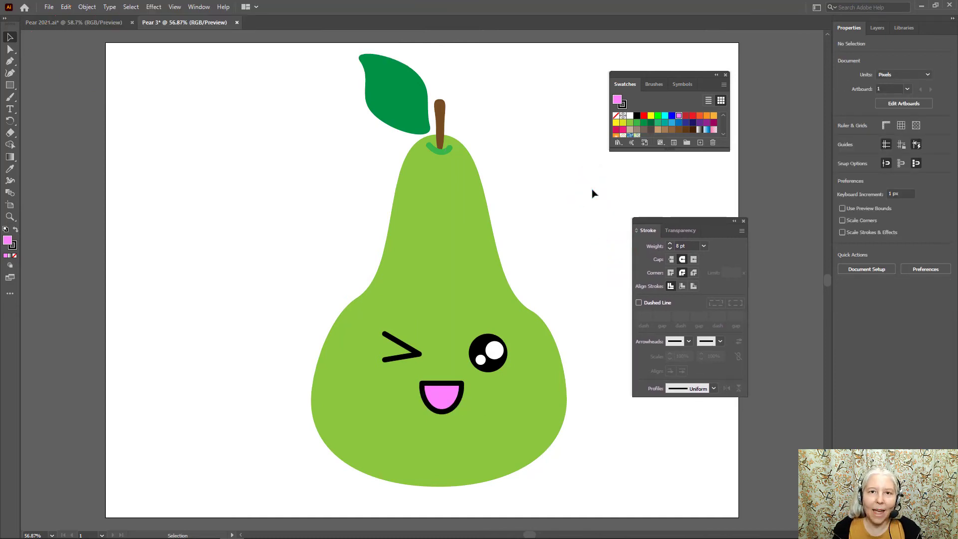